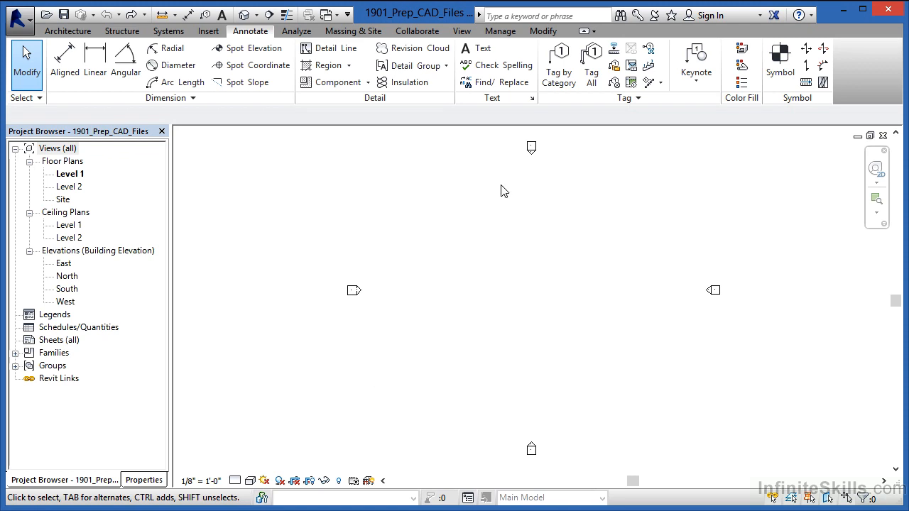
Create a drafting view named Garage Detail at 3/4" = 1'-0" scale and expand the drafting views in the browser
left_click(461, 31)
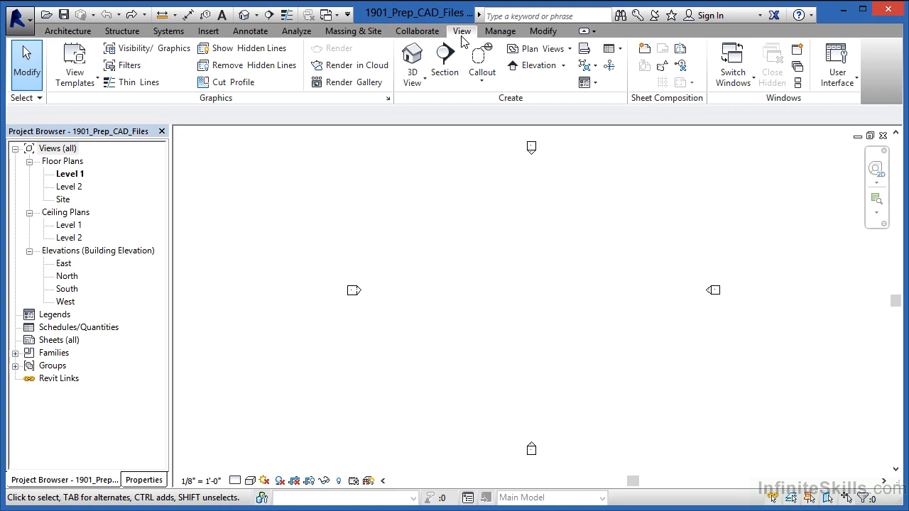
left_click(584, 49)
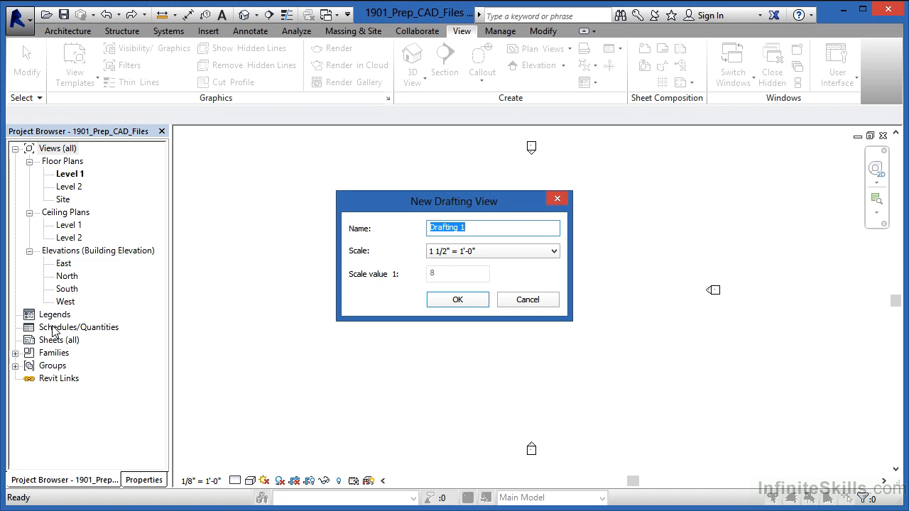
type("Garage Detail")
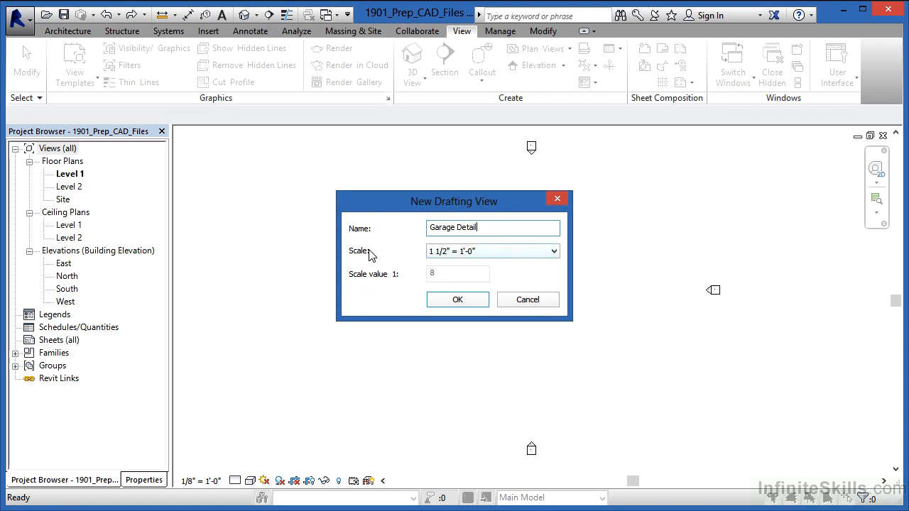
left_click(447, 256)
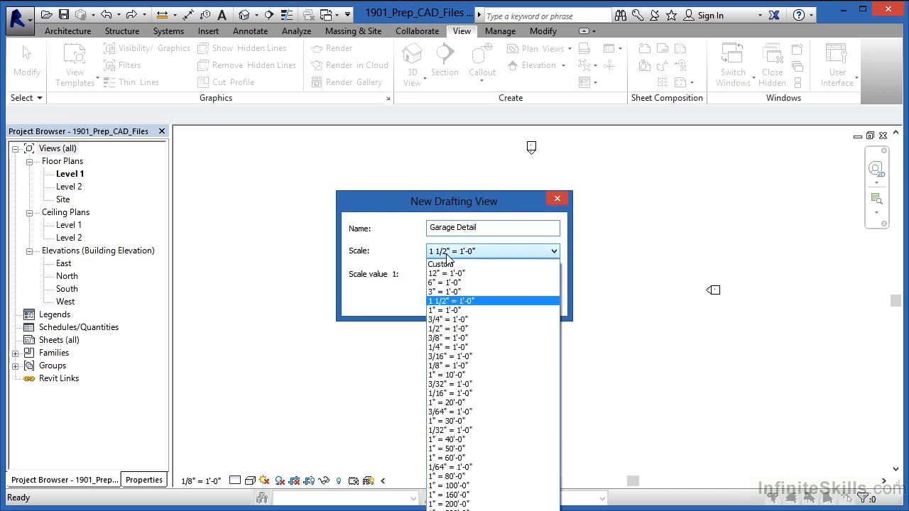
left_click(468, 320)
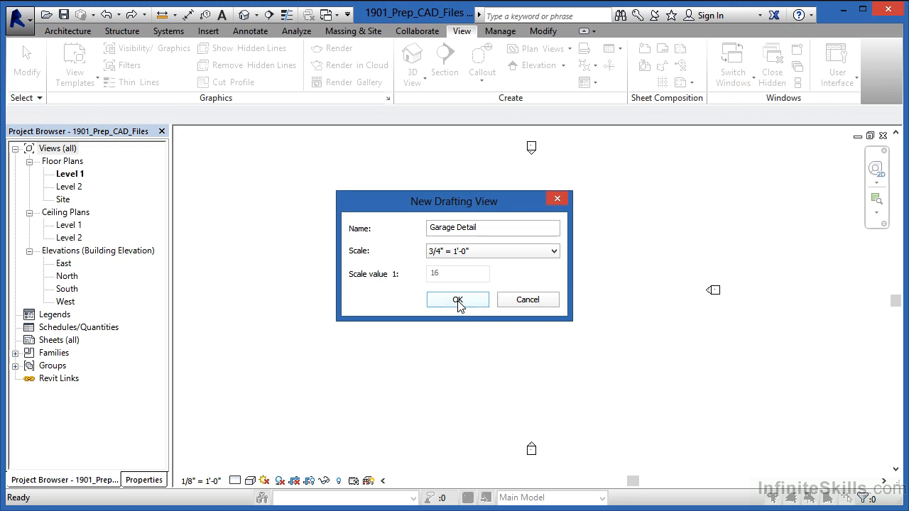
left_click(458, 301)
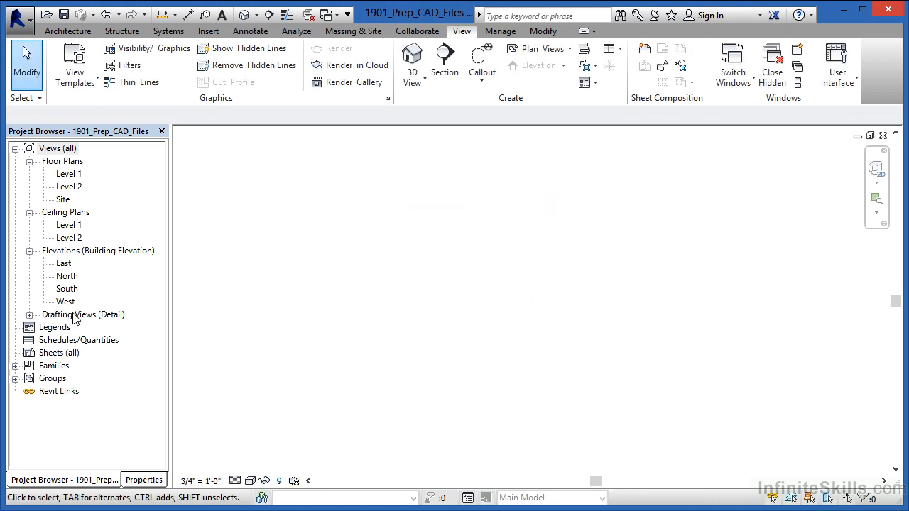
left_click(30, 315)
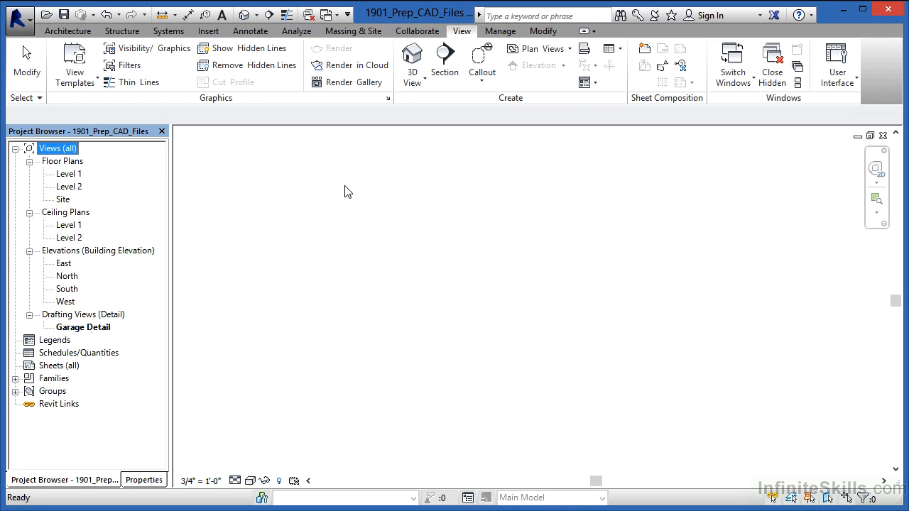
Link the 1901_CAD DWG file from the Chapter 19 folder into the Garage Detail view
left_click(207, 32)
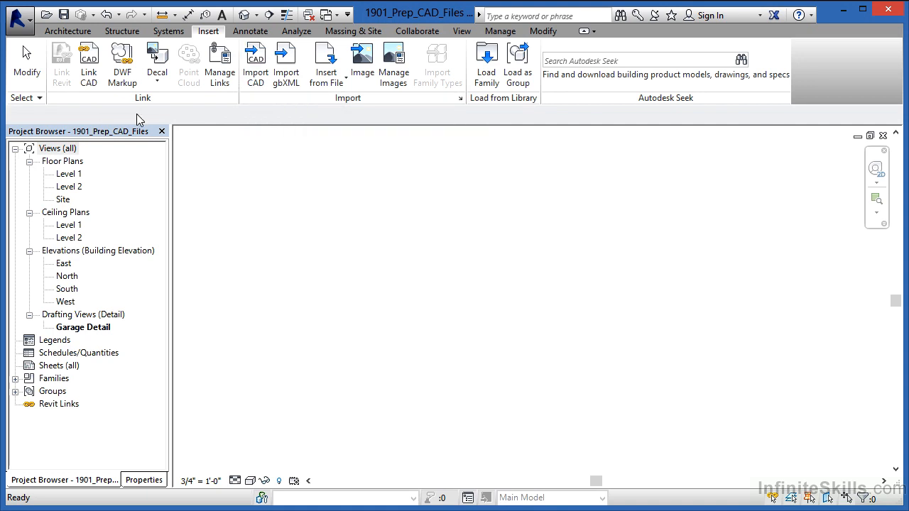
left_click(91, 87)
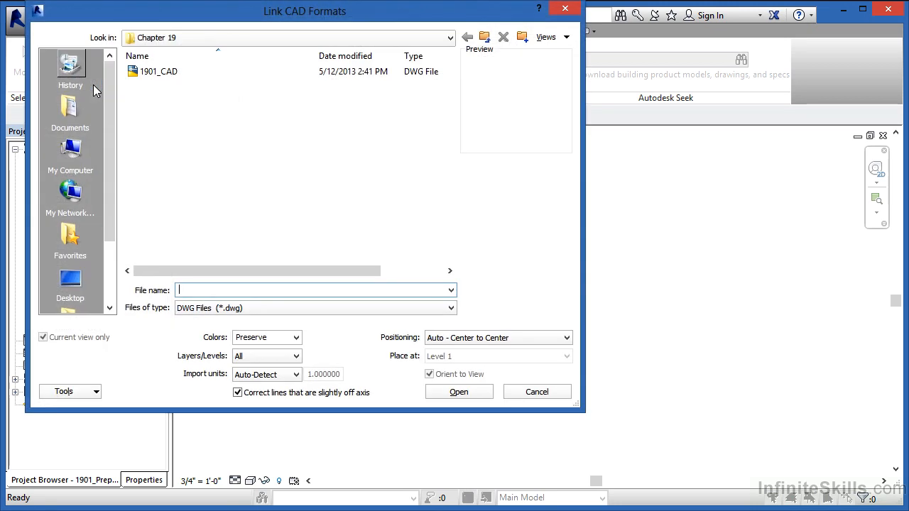
left_click(162, 74)
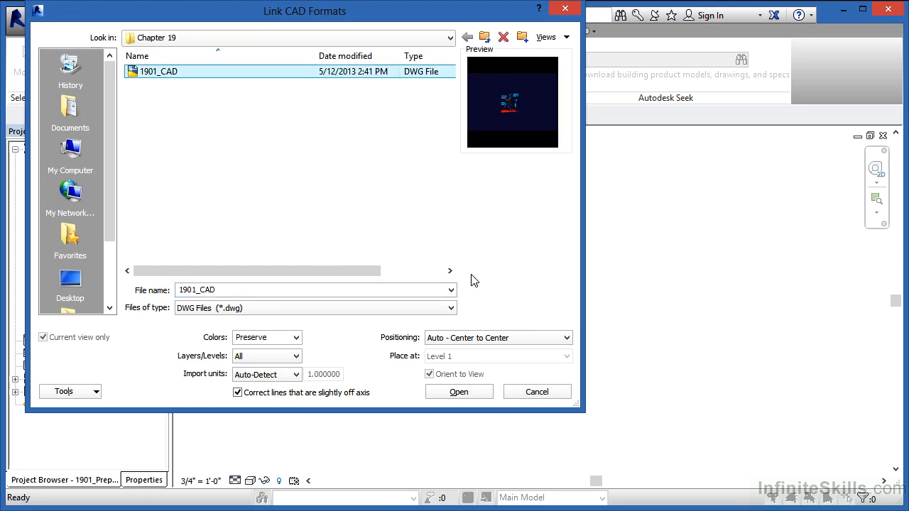
left_click(459, 391)
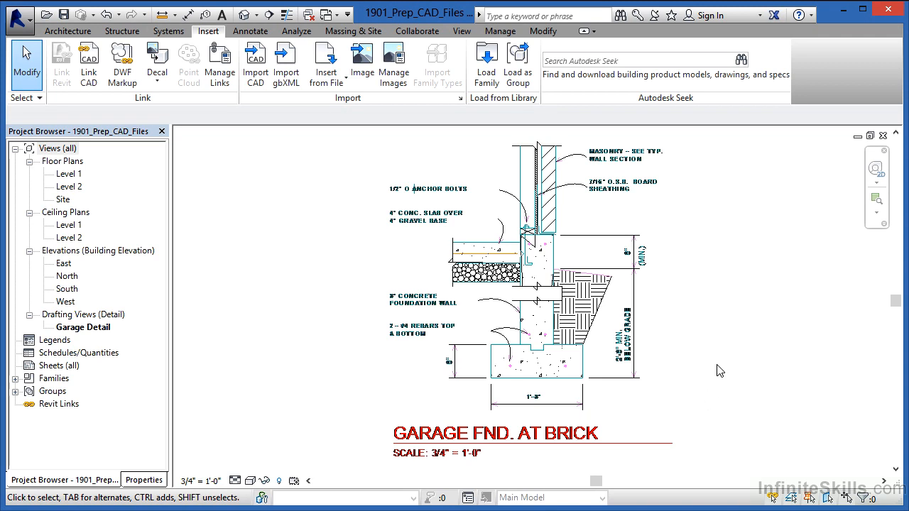
Examine the linked garage foundation detail up close, including its notes, leaders, hatching, slab and footing
scroll(595, 145, "up", 8)
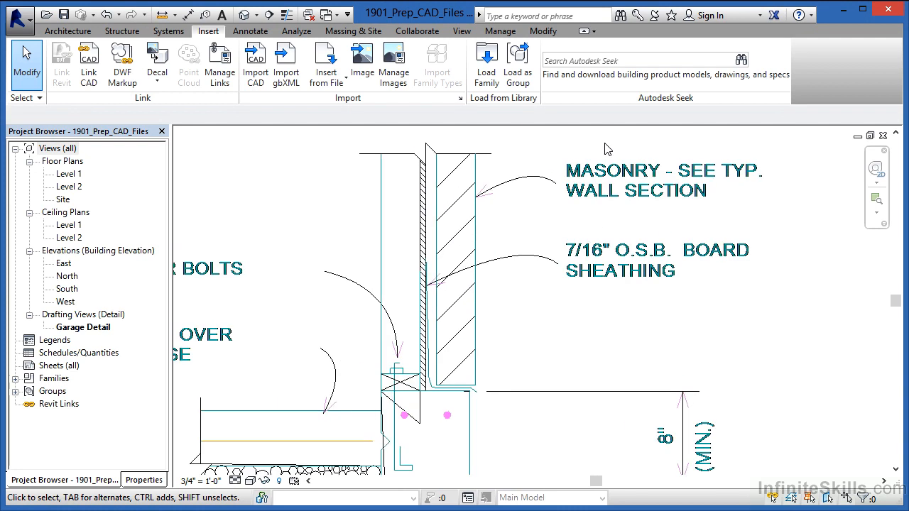
scroll(588, 217, "up", 2)
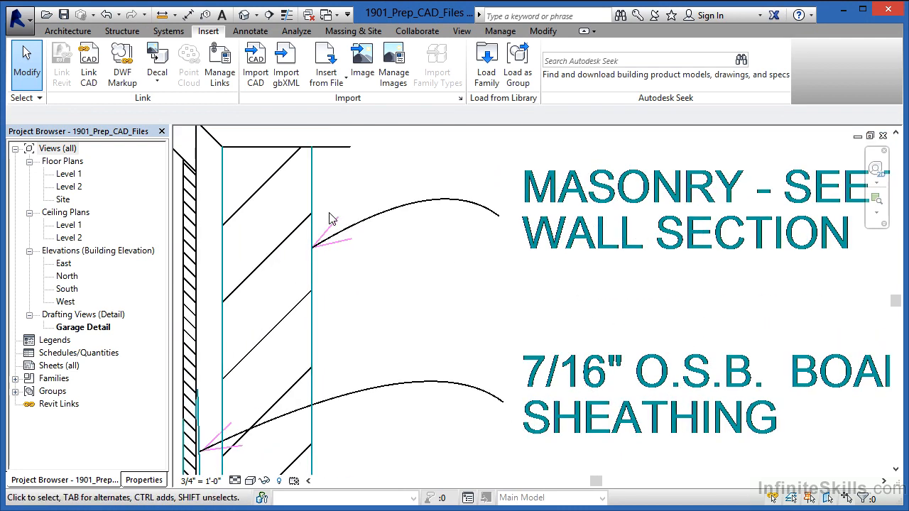
scroll(513, 163, "down", 3)
scroll(456, 152, "down", 2)
scroll(457, 153, "down", 1)
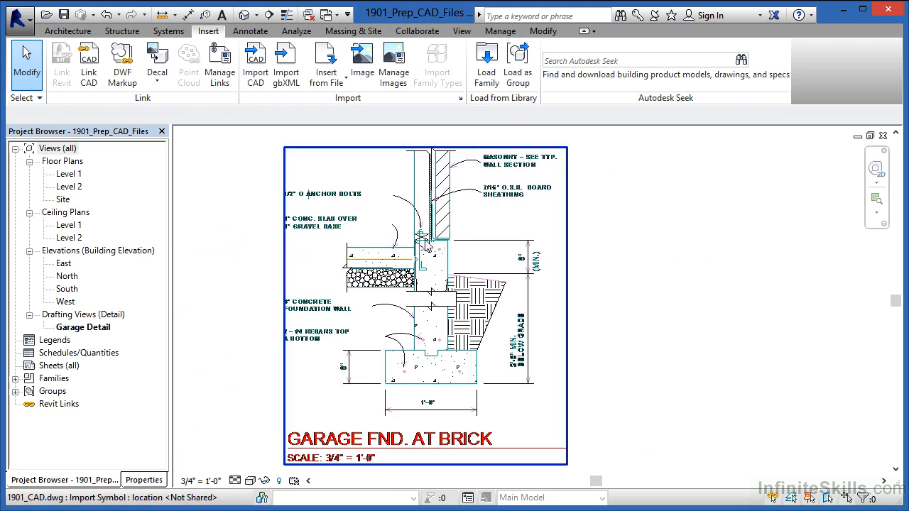
scroll(329, 243, "up", 5)
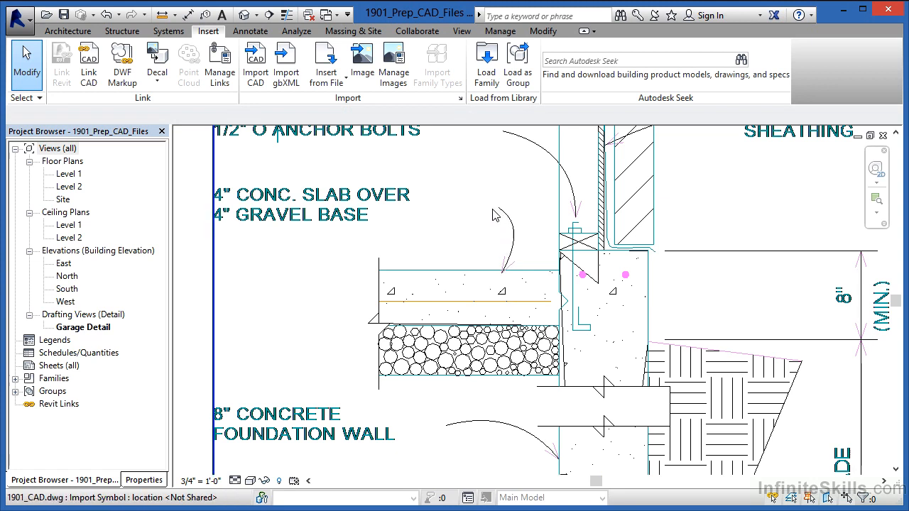
scroll(416, 178, "down", 5)
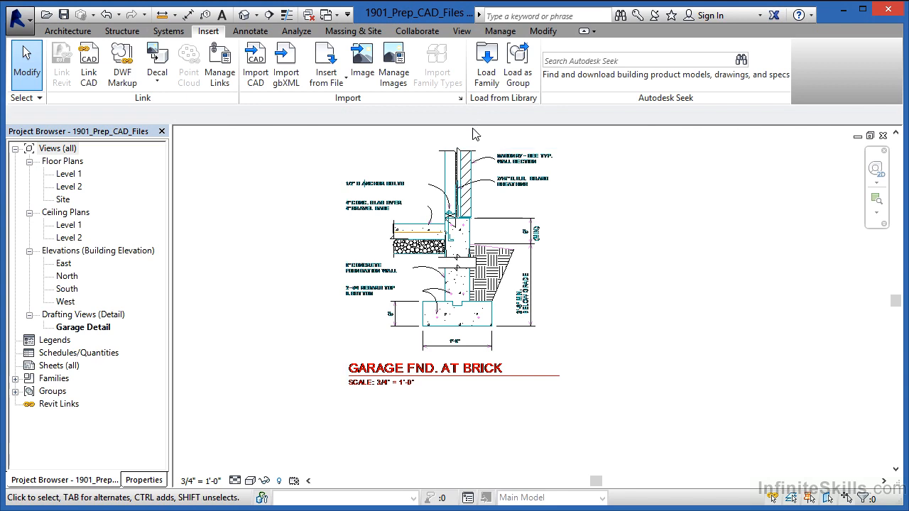
scroll(475, 142, "up", 1)
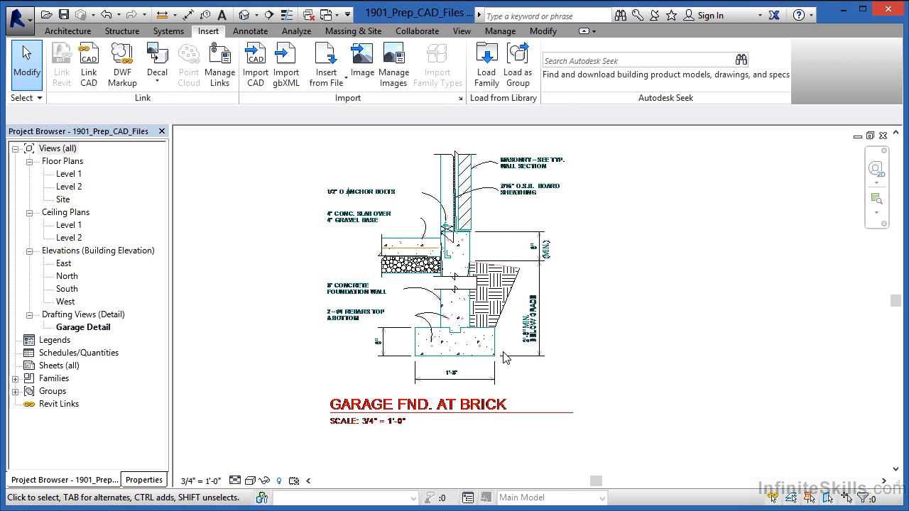
scroll(426, 355, "up", 3)
scroll(426, 357, "up", 2)
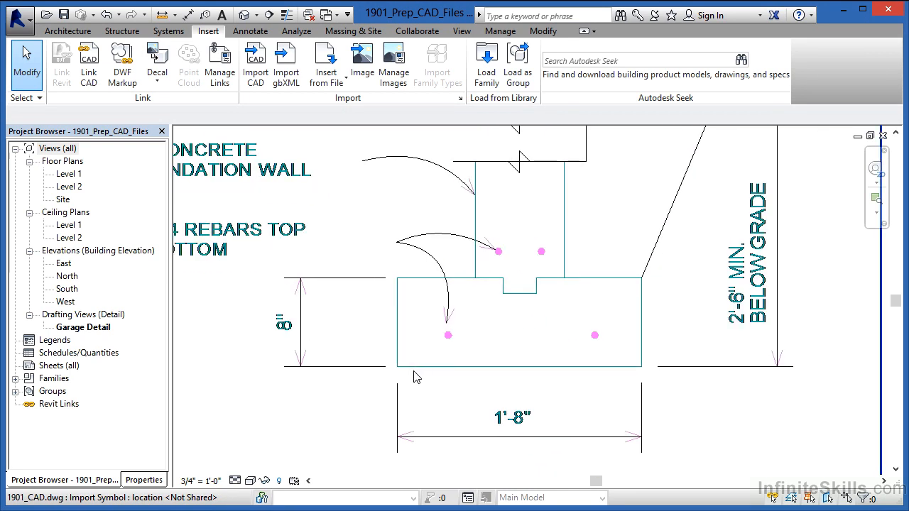
scroll(401, 285, "up", 1)
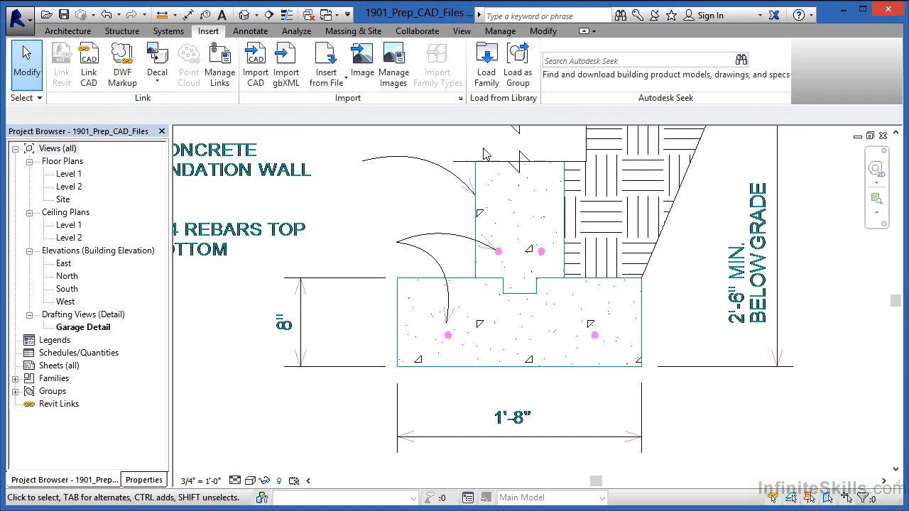
scroll(532, 366, "down", 5)
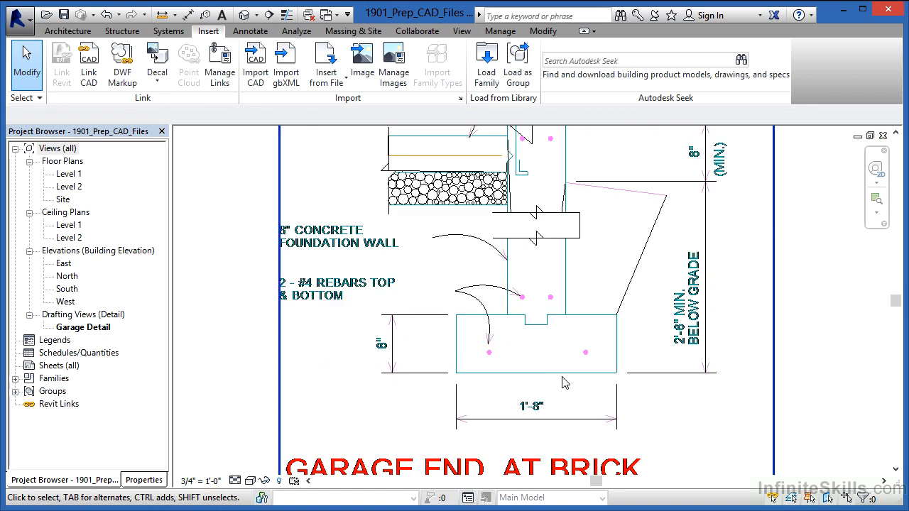
Delete the linked 1901_CAD drawing from the Garage Detail view
left_click(511, 359)
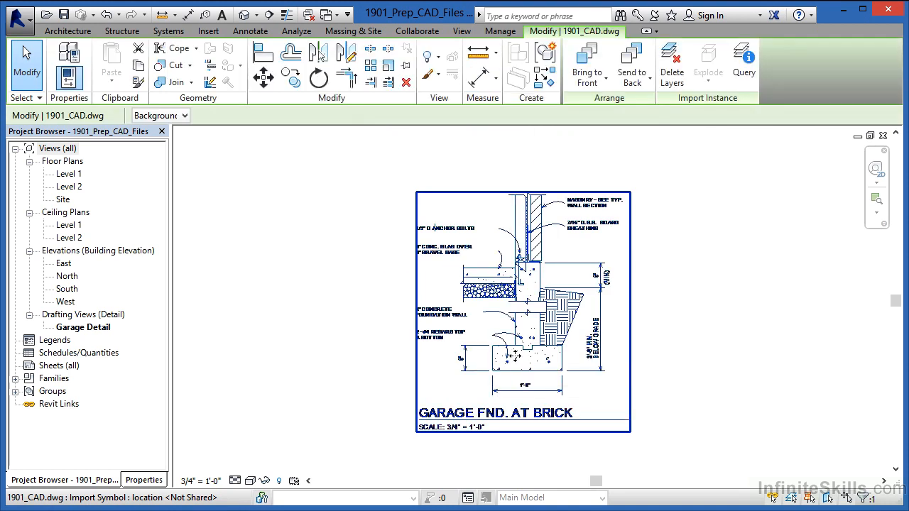
right_click(518, 338)
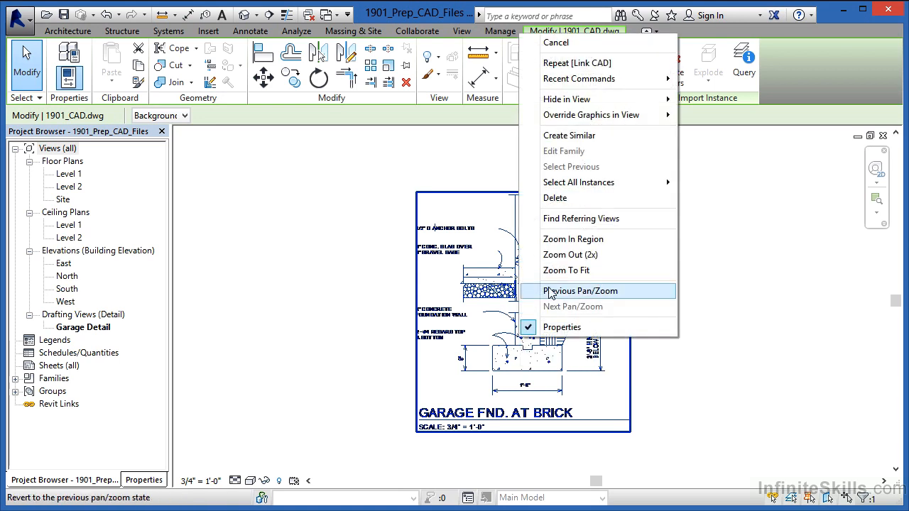
left_click(564, 199)
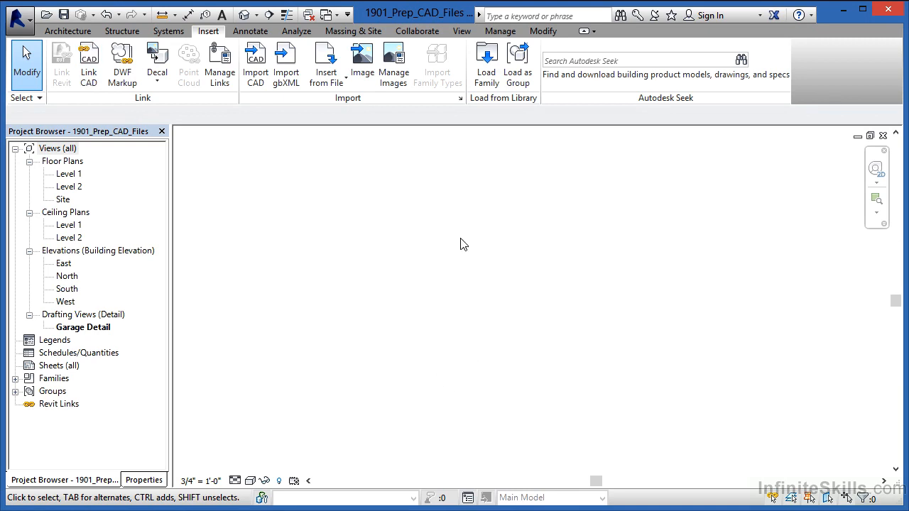
Import the 1901_CAD DWG file from the Chapter 19 folder into the Garage Detail view
left_click(256, 66)
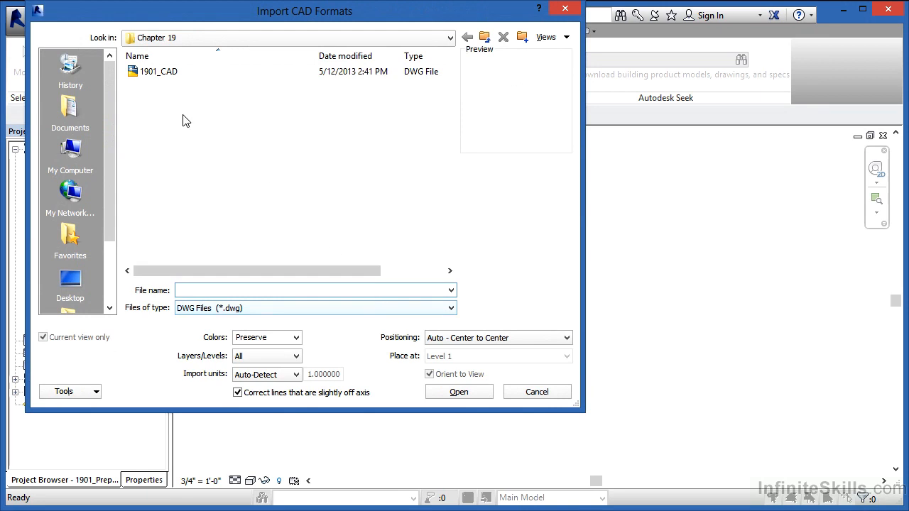
left_click(154, 74)
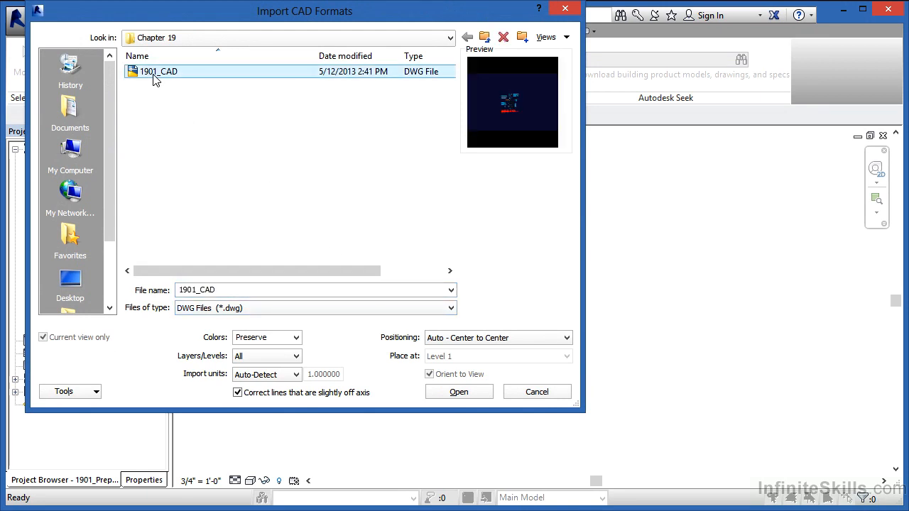
left_click(465, 391)
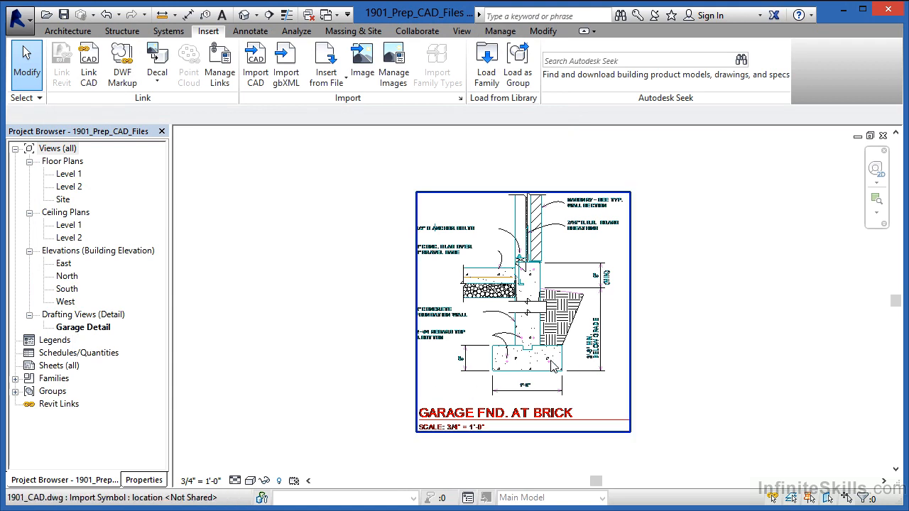
Apply a Partial Explode to the imported 1901_CAD drawing in the Garage Detail view
left_click(625, 377)
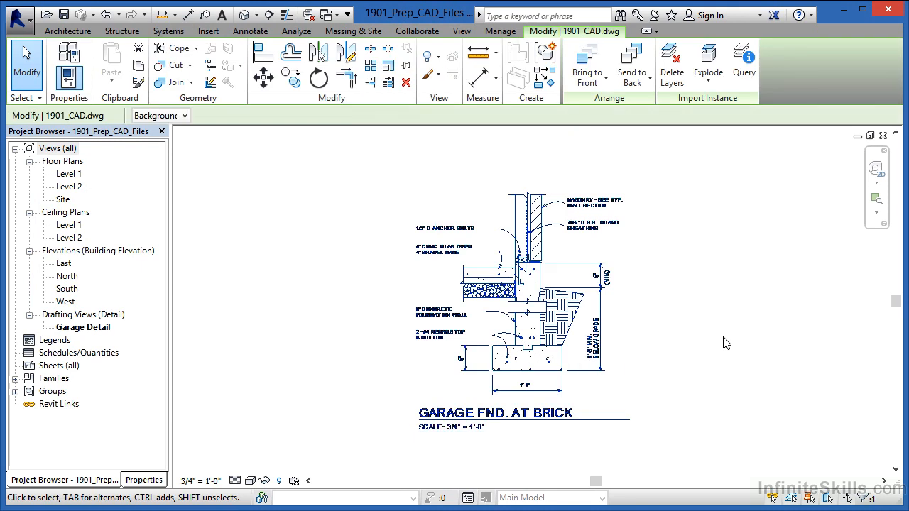
left_click(708, 84)
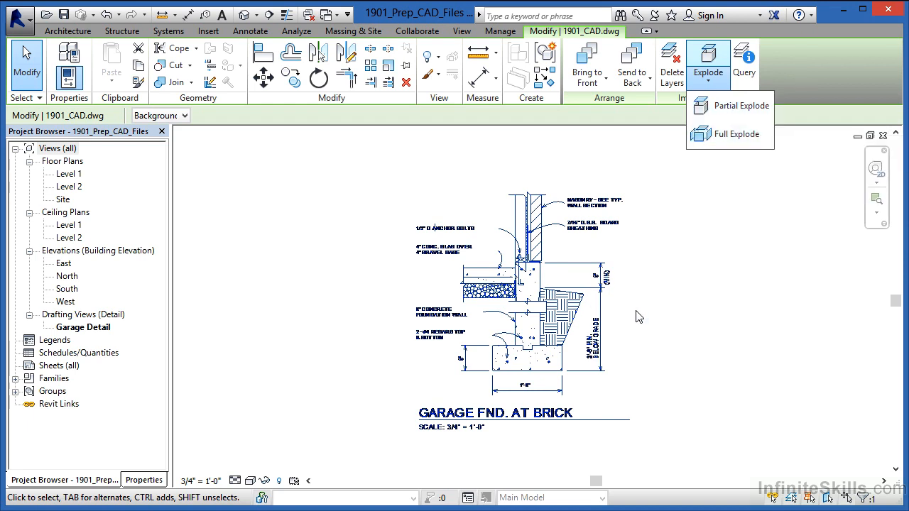
scroll(487, 296, "up", 6)
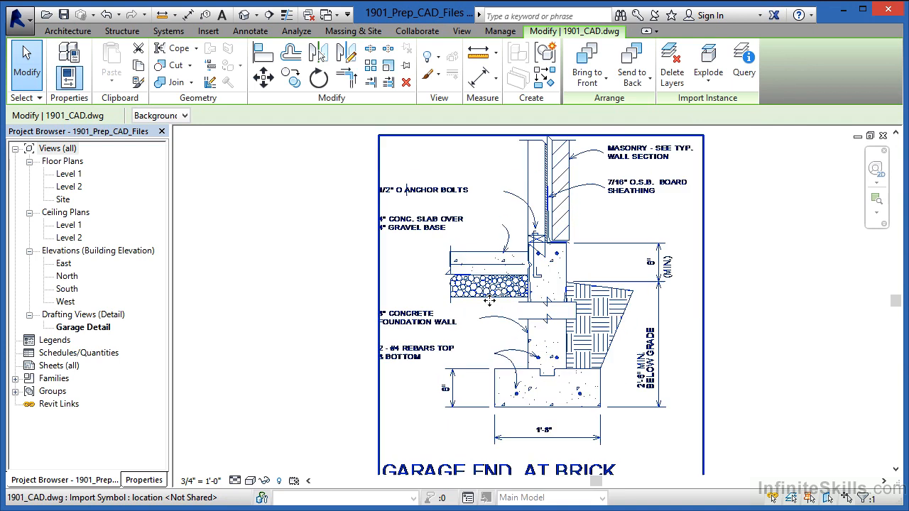
scroll(487, 297, "up", 2)
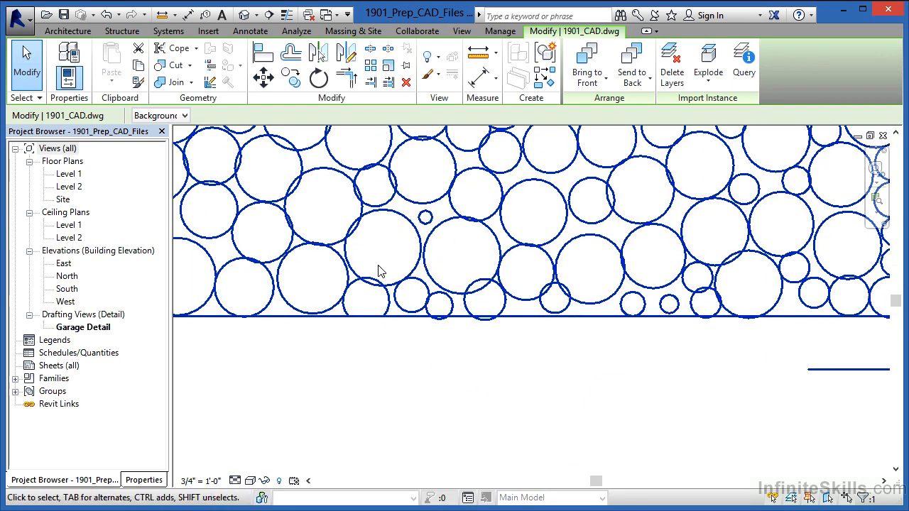
scroll(400, 292, "down", 4)
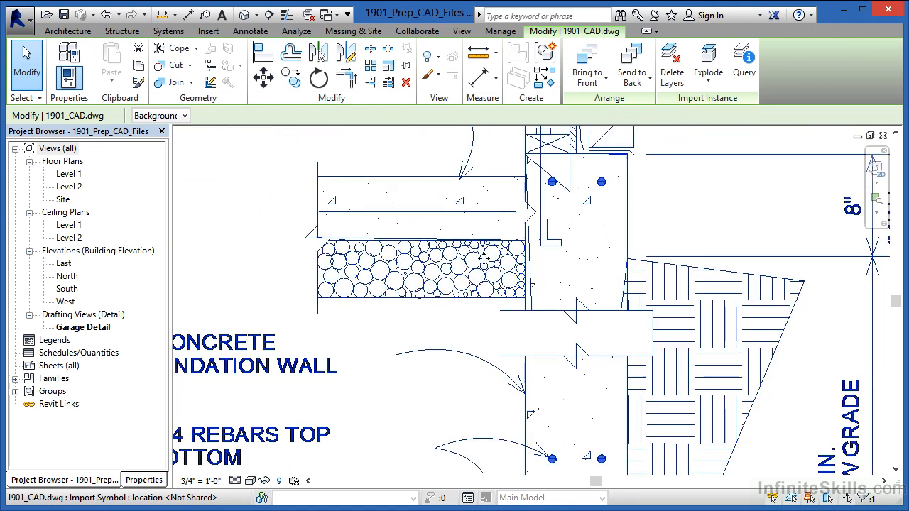
scroll(576, 260, "up", 2)
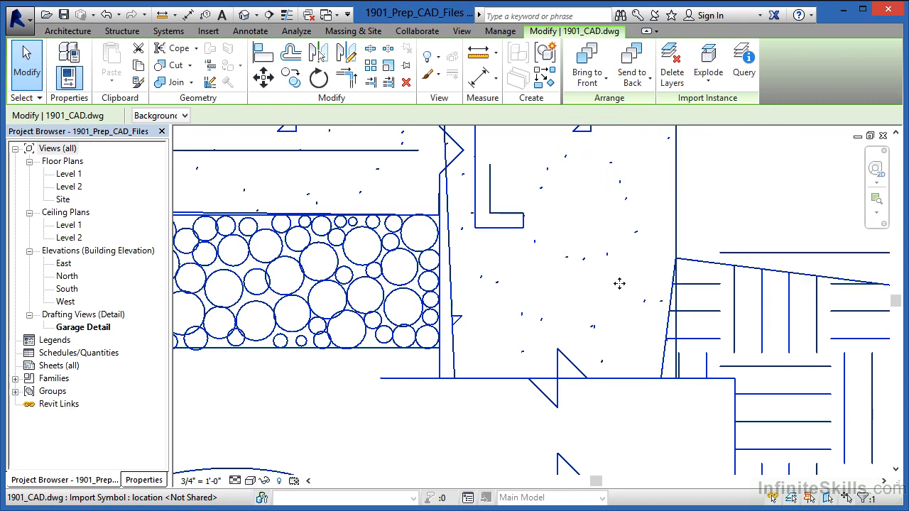
scroll(618, 284, "down", 5)
scroll(557, 306, "down", 4)
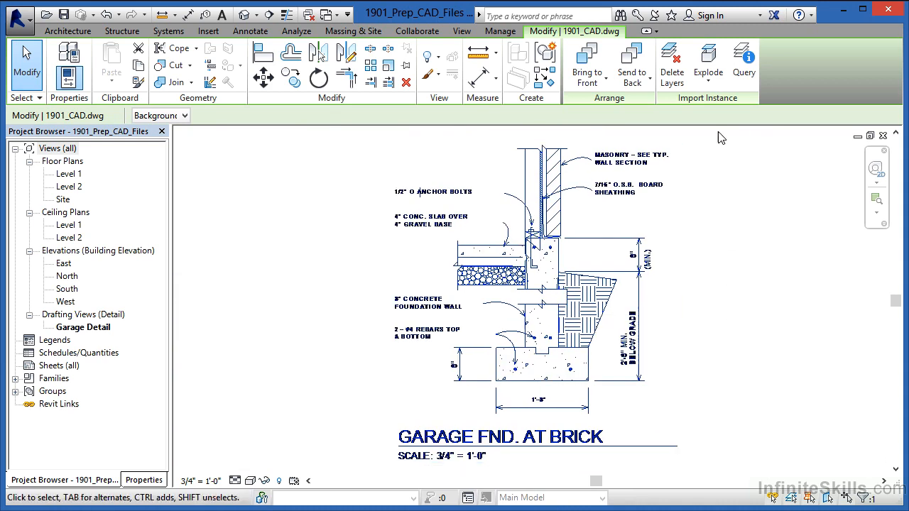
left_click(713, 84)
left_click(734, 106)
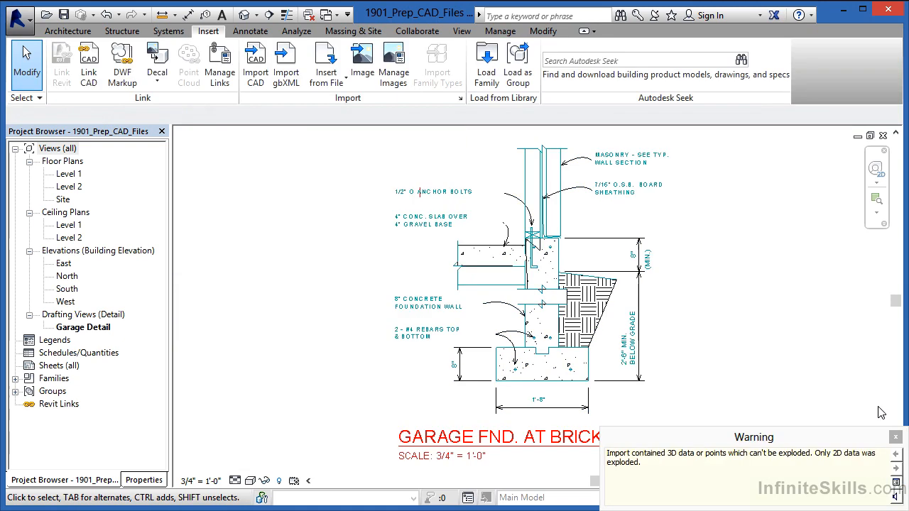
left_click(895, 438)
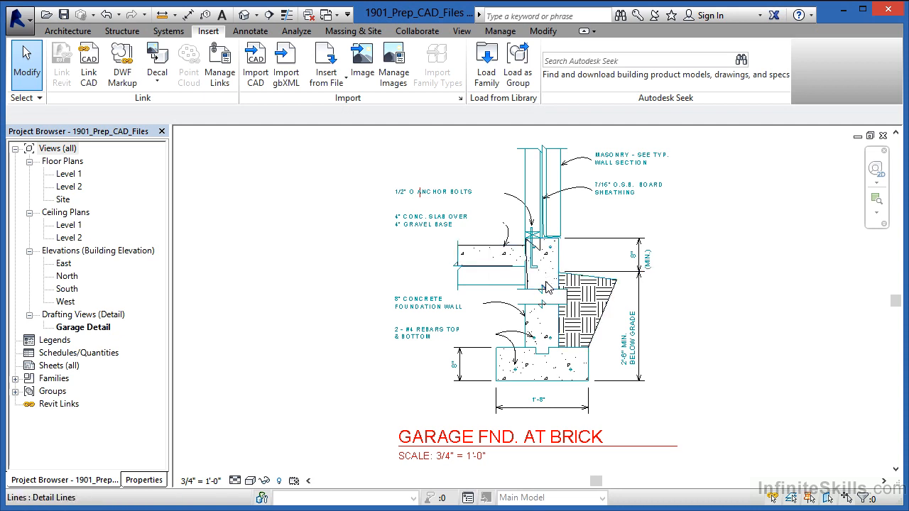
Change the FOUNDATION WALL text note to the 3/32" Arial type
scroll(552, 380, "up", 2)
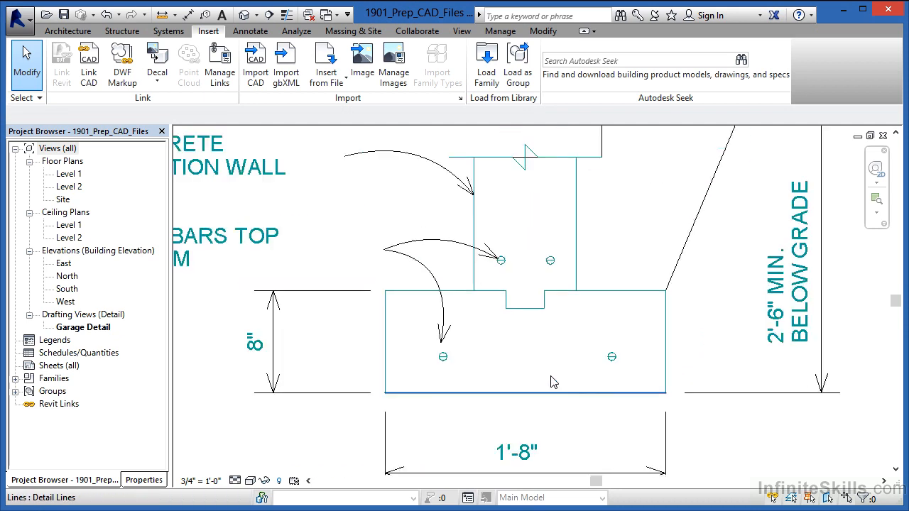
scroll(551, 380, "up", 3)
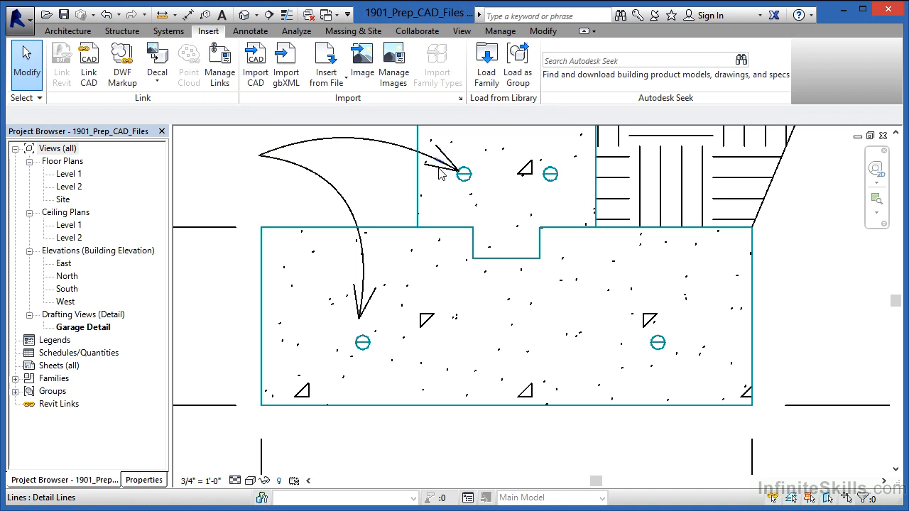
scroll(442, 252, "down", 3)
scroll(442, 251, "down", 2)
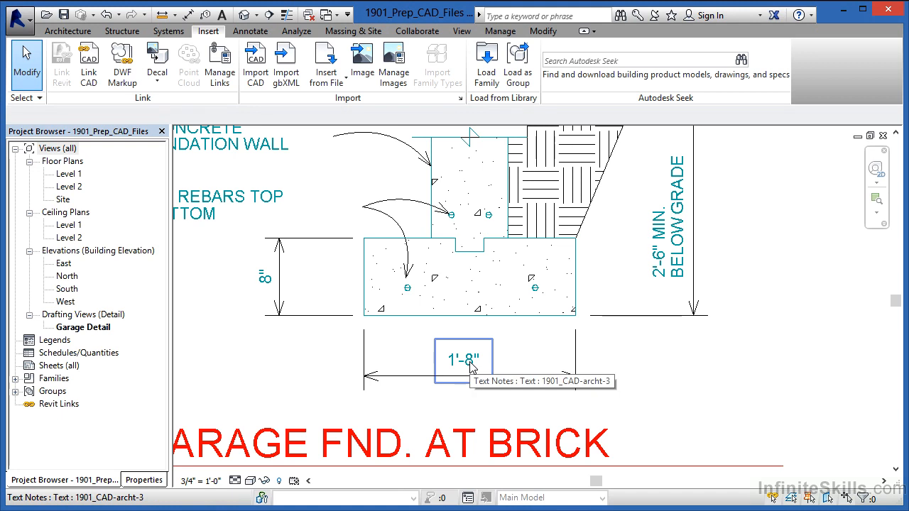
scroll(470, 365, "down", 2)
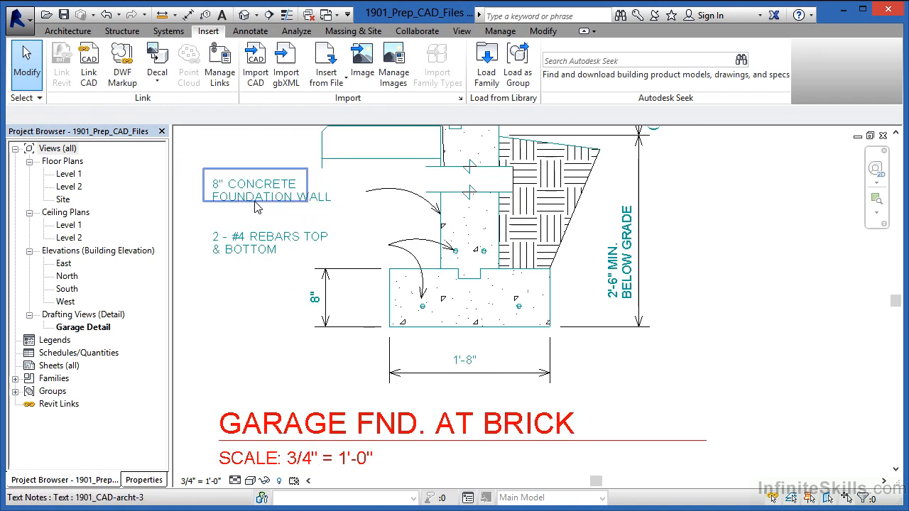
left_click(231, 190)
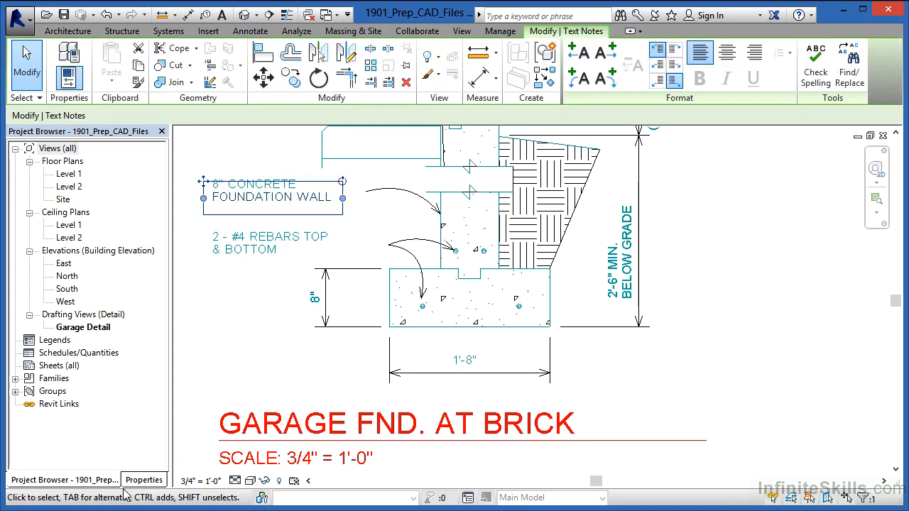
left_click(142, 480)
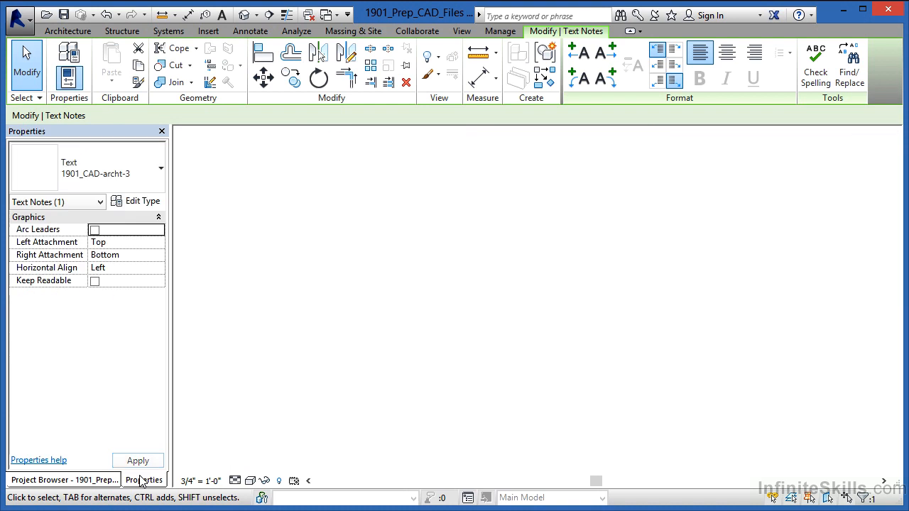
left_click(108, 168)
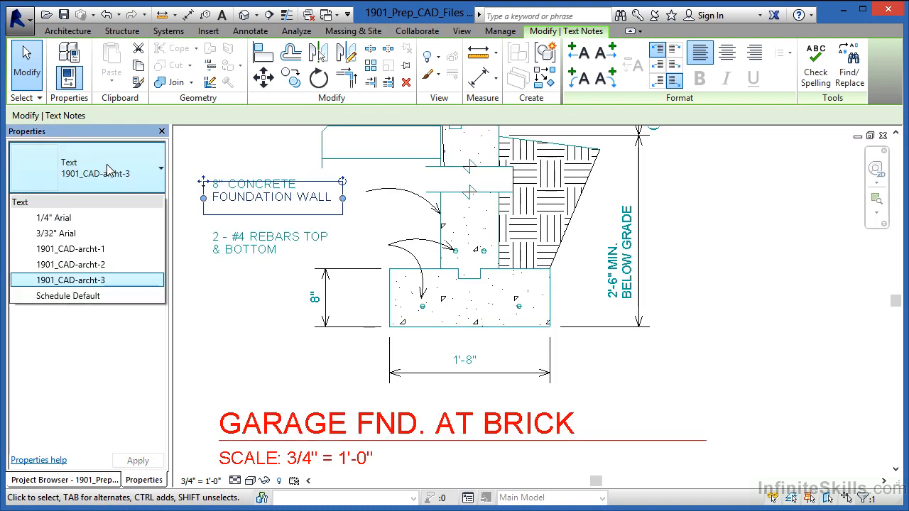
left_click(55, 234)
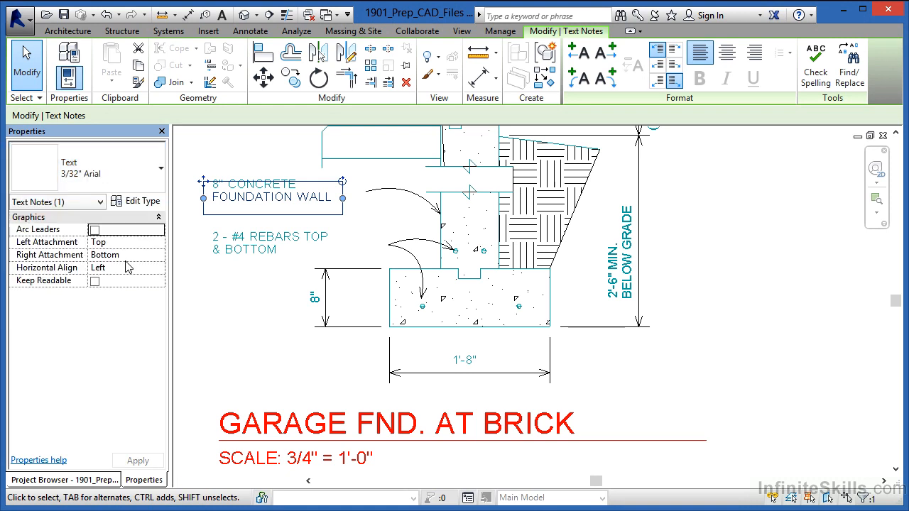
left_click(261, 330)
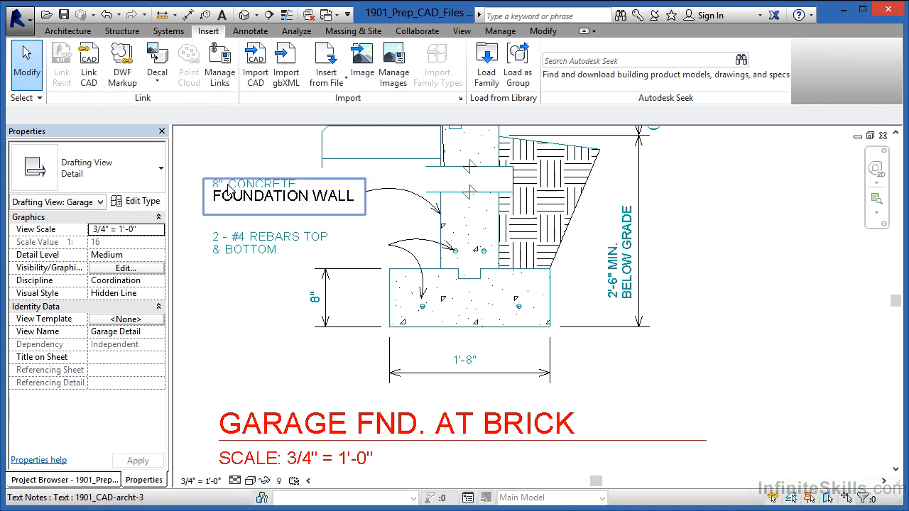
Change the whole group of foundation wall and rebar text notes to the 3/32" Arial type
scroll(230, 186, "up", 2)
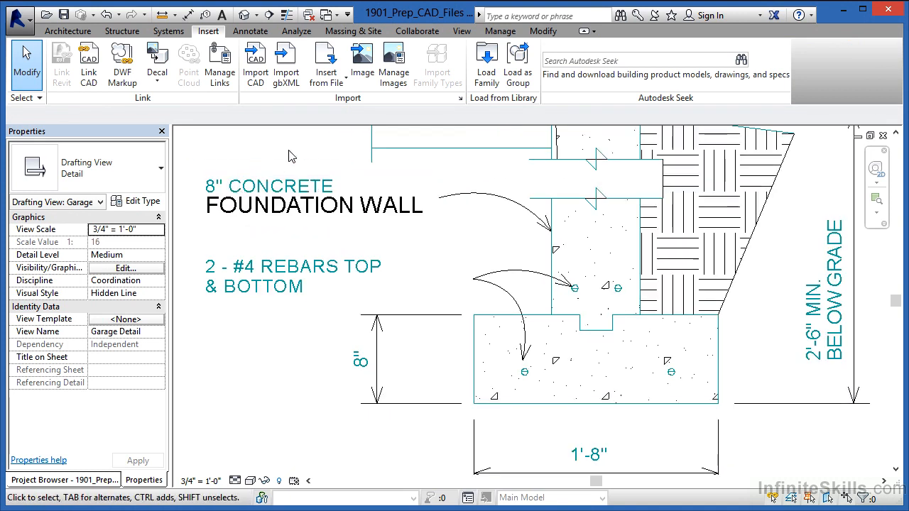
left_click_drag(301, 144, 245, 323)
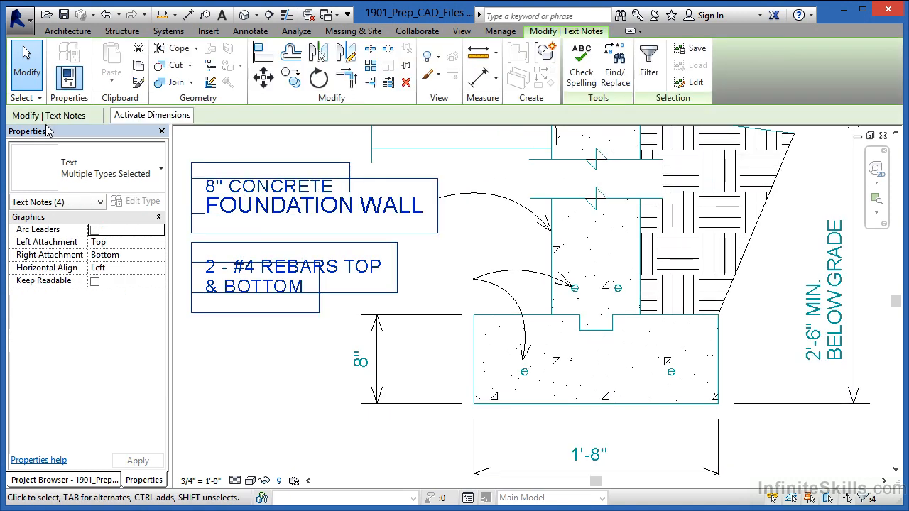
left_click(125, 171)
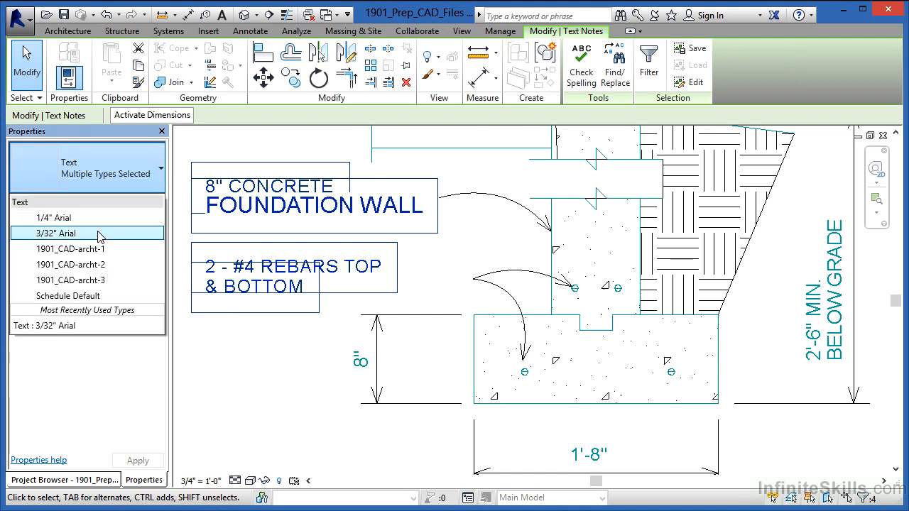
left_click(55, 232)
left_click(298, 436)
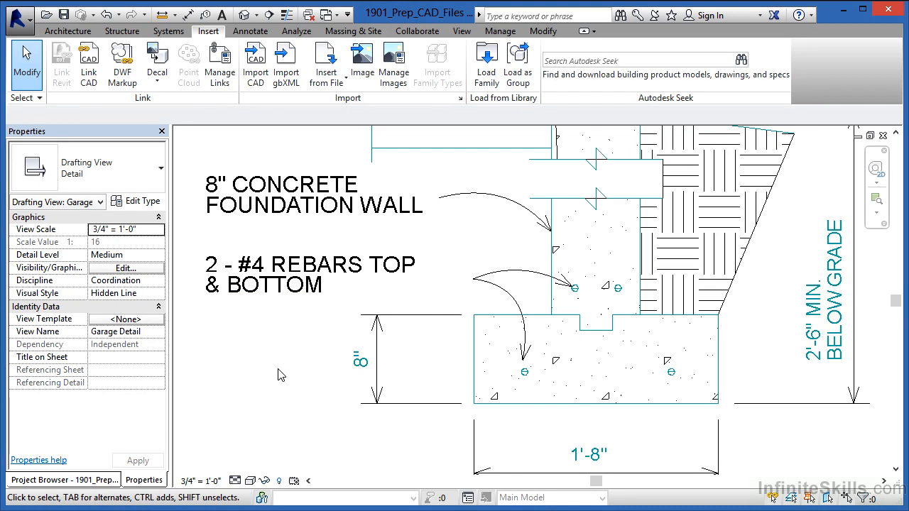
Set the line style of the two vertical masonry lines above the foundation wall to Wide Lines
scroll(280, 375, "down", 5)
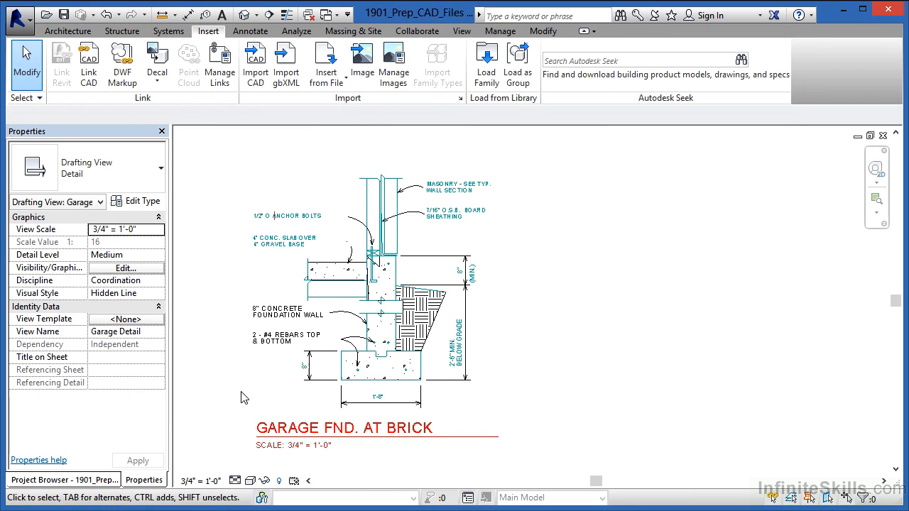
scroll(398, 273, "up", 4)
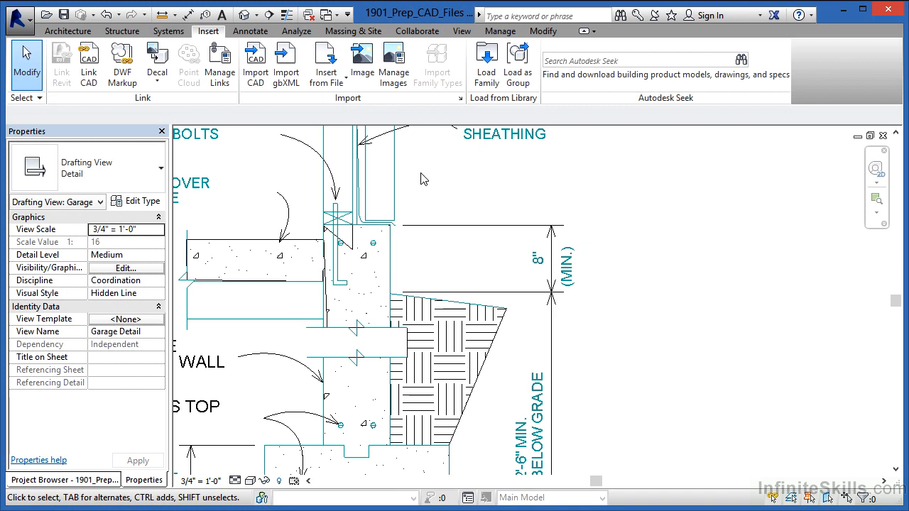
scroll(379, 189, "up", 3)
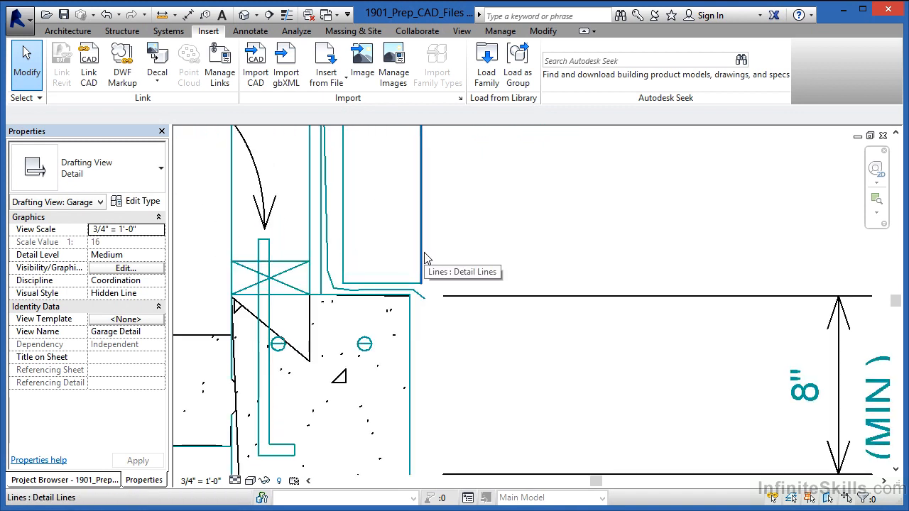
left_click_drag(477, 225, 341, 241)
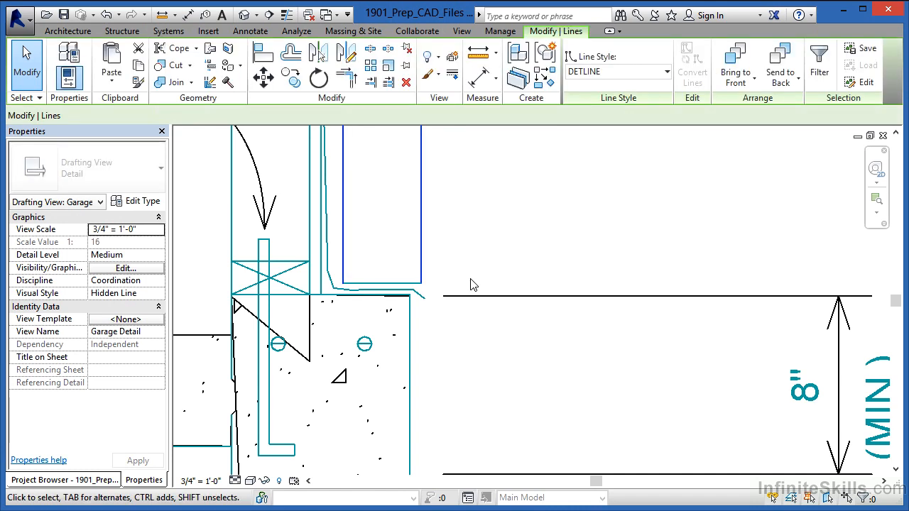
left_click(606, 74)
left_click_drag(667, 129, 665, 174)
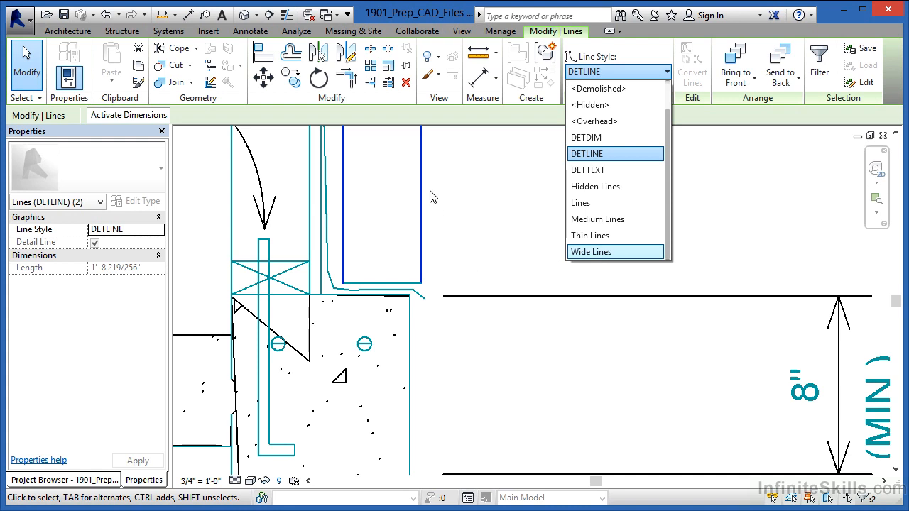
left_click(589, 252)
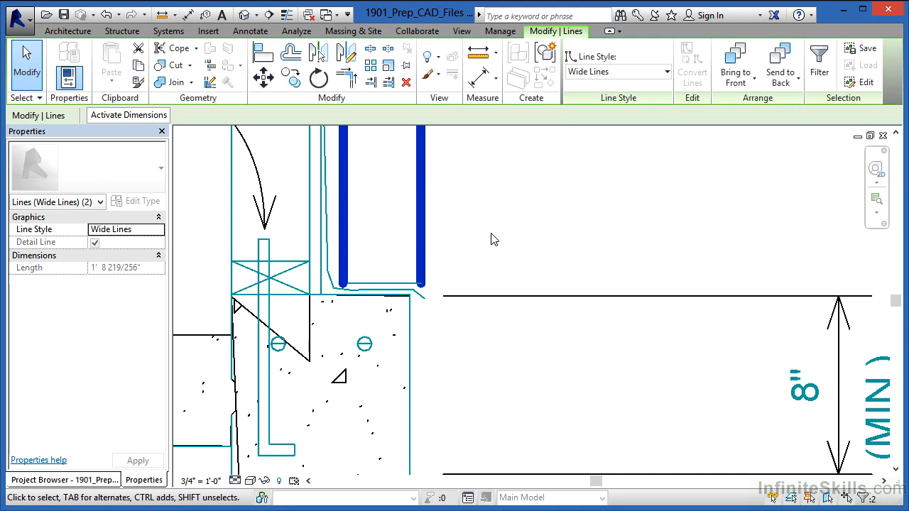
key("Escape")
Examine the overall garage foundation detail and the restyled foundation wall and rebar notes up close
scroll(490, 239, "down", 5)
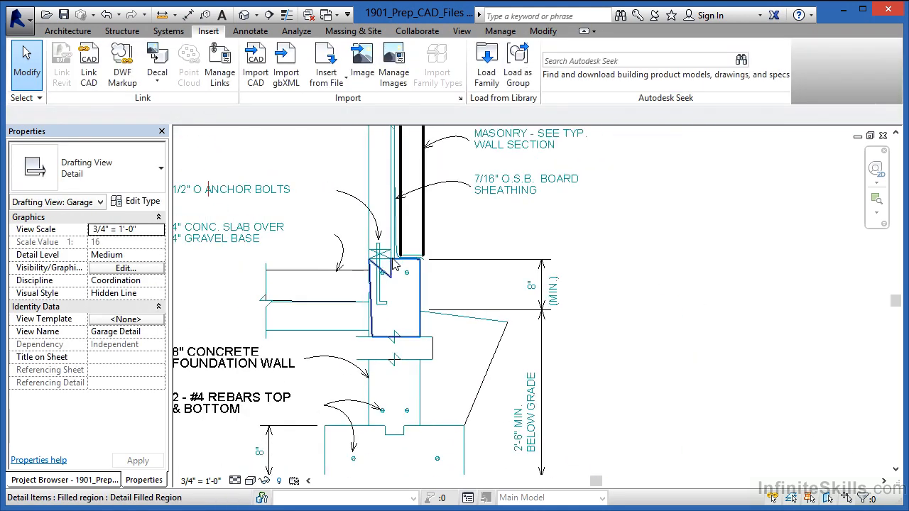
scroll(395, 262, "down", 3)
scroll(426, 206, "up", 1)
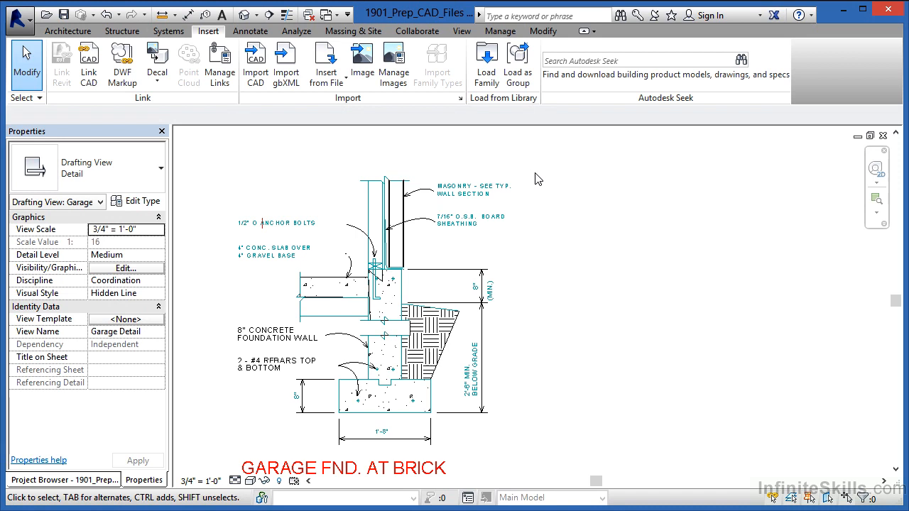
scroll(241, 379, "up", 5)
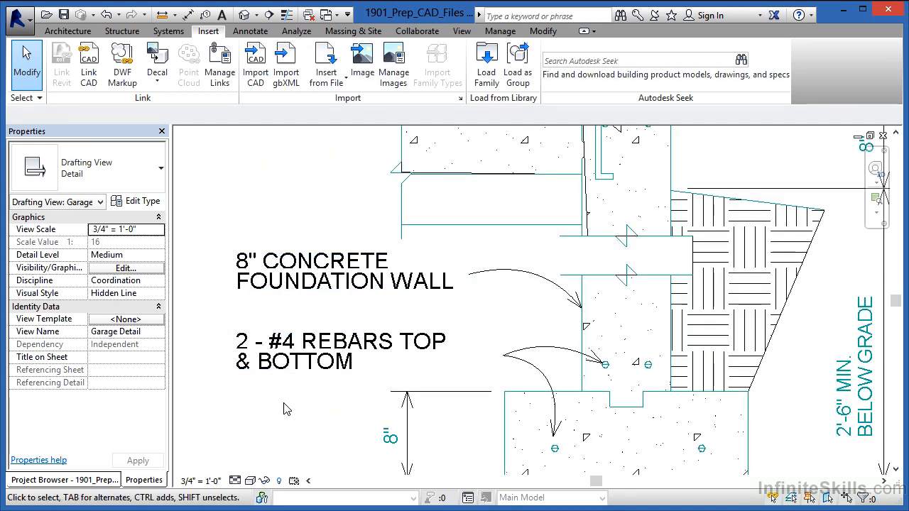
left_click(254, 32)
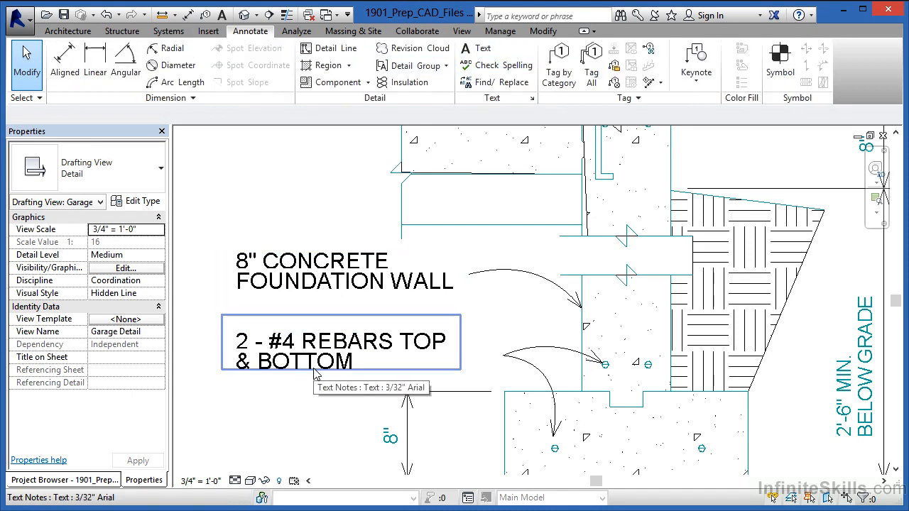
scroll(309, 369, "up", 1)
scroll(299, 367, "down", 1)
Delete the GARAGE FND. AT BRICK title, its underline and the scale text beneath the detail
scroll(291, 369, "down", 4)
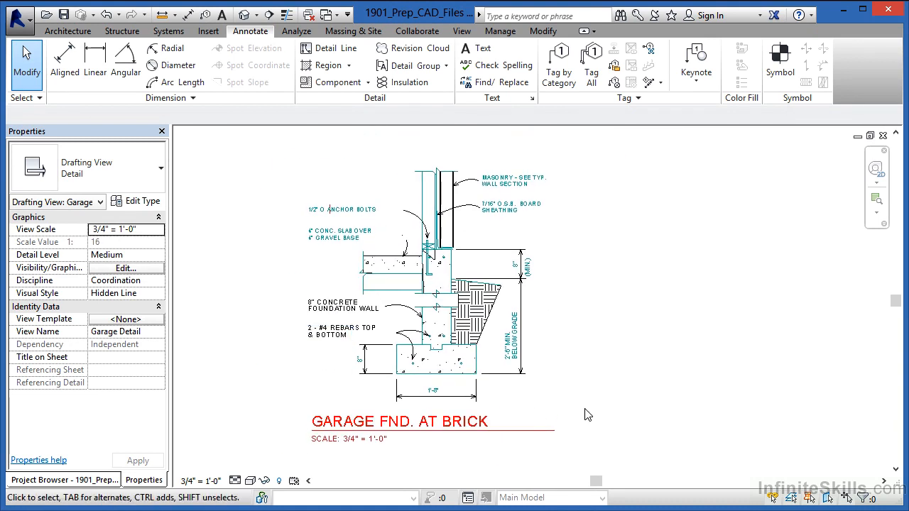
left_click_drag(345, 442, 298, 449)
key("Delete")
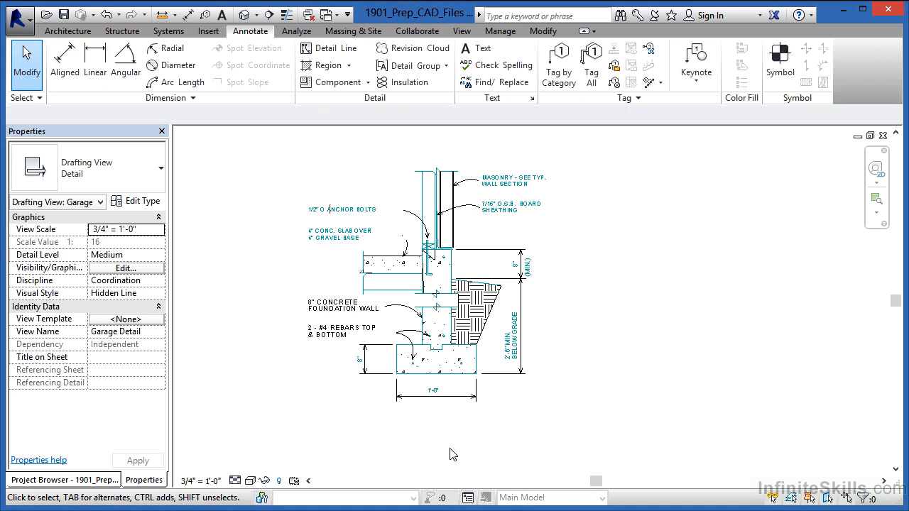
Change the ANCHOR BOLTS text note to the 3/32" Arial type
scroll(375, 238, "up", 1)
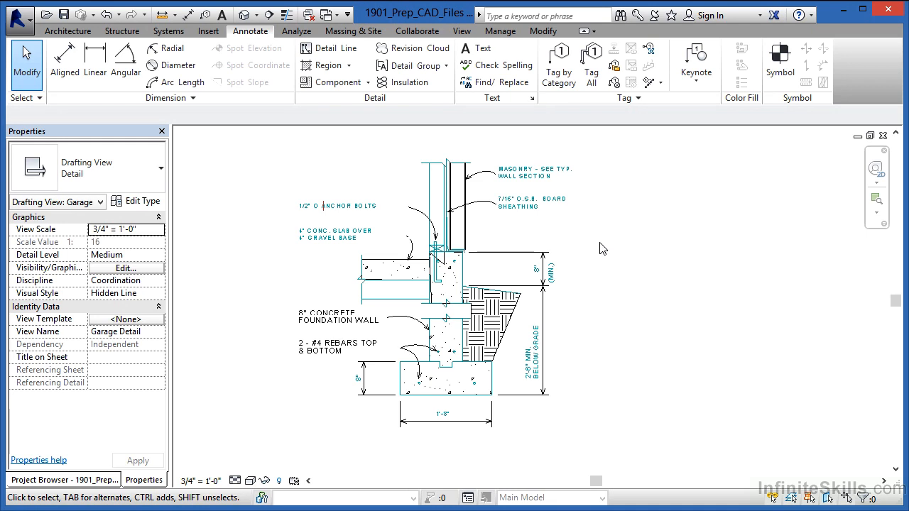
left_click(208, 30)
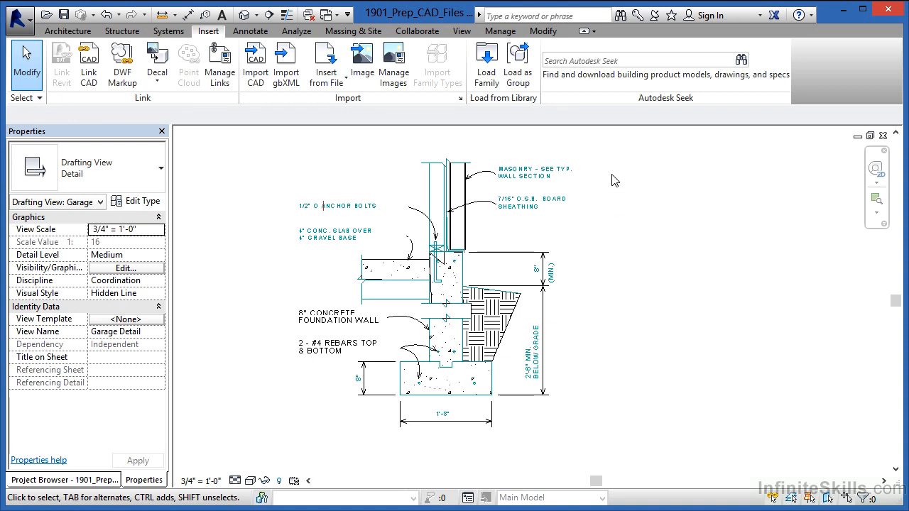
scroll(419, 192, "up", 4)
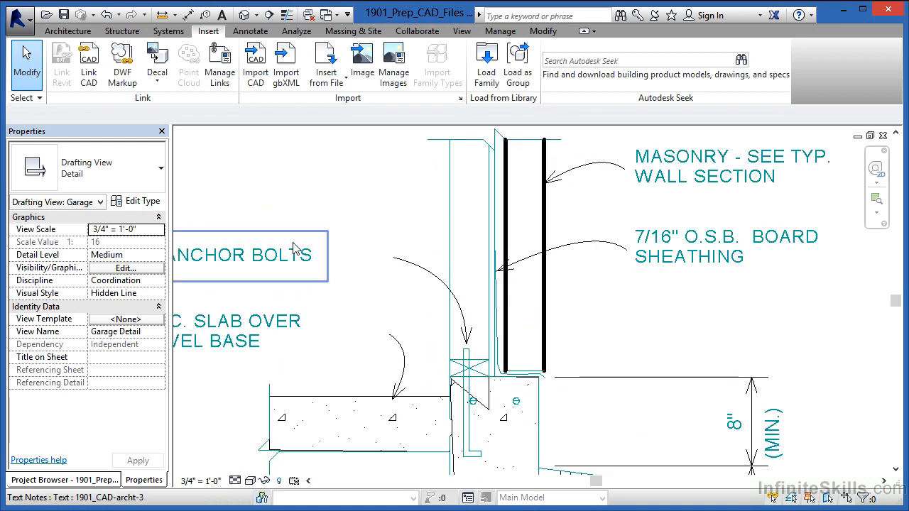
left_click(297, 253)
left_click(110, 169)
left_click(79, 233)
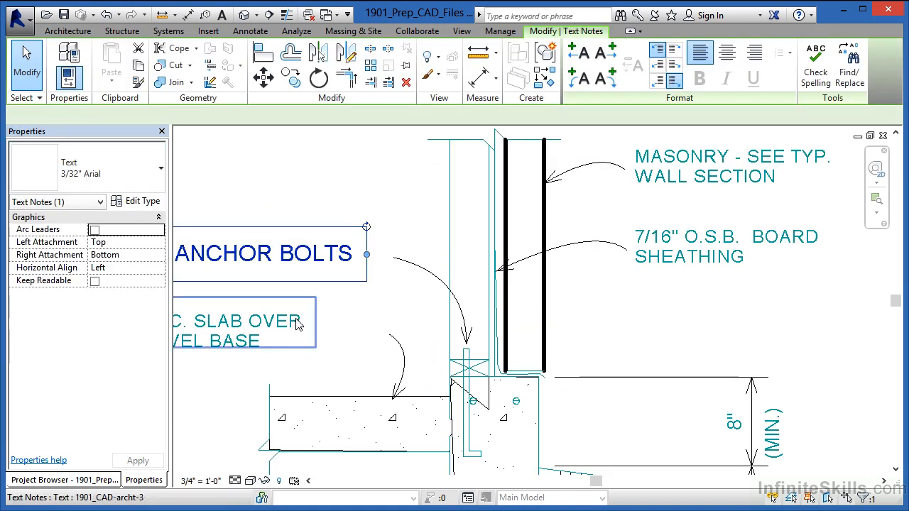
key("Escape")
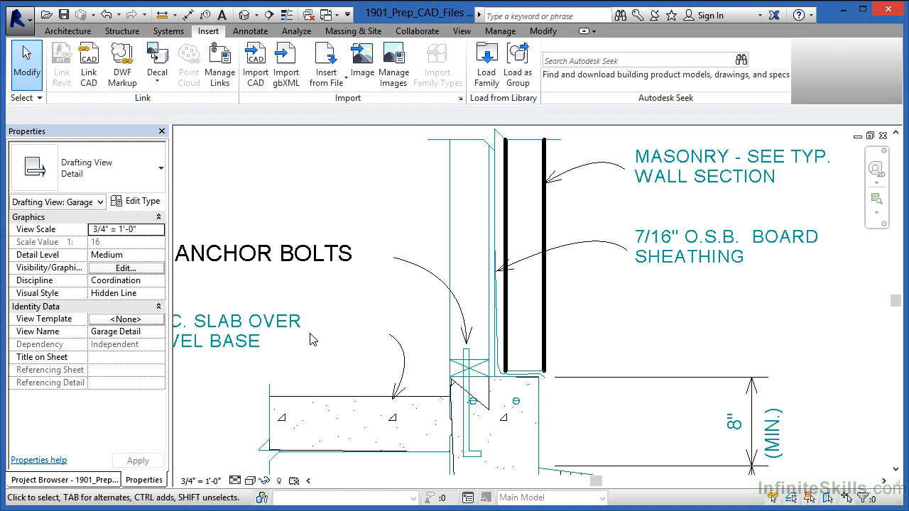